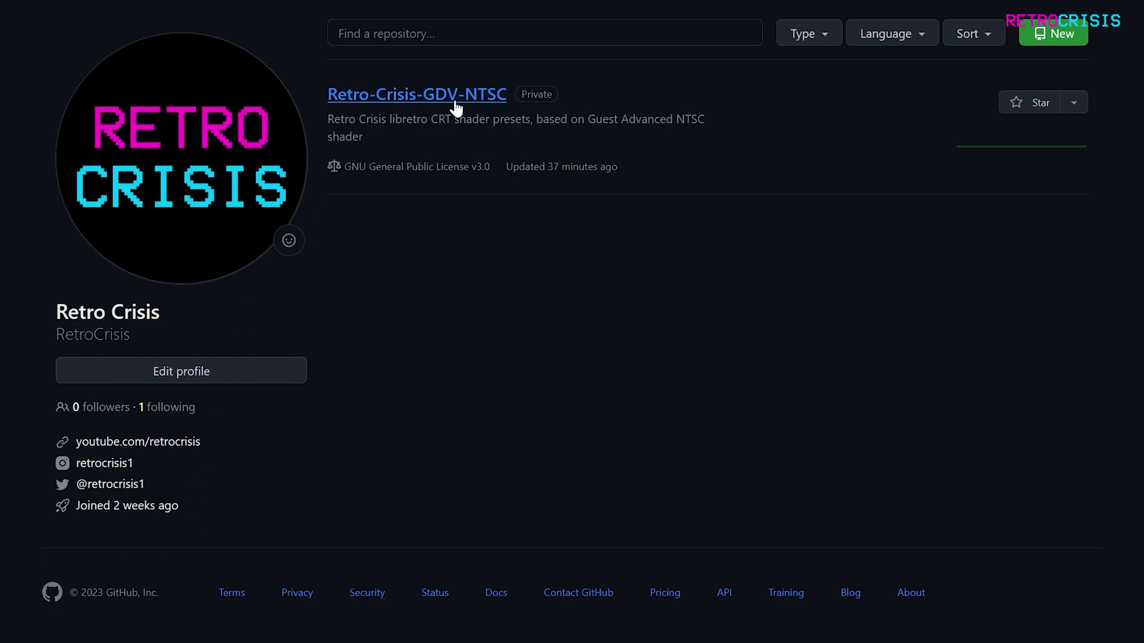
Step: Go to the Retro-Crisis-GDV-NTSC repository and its latest 2023.09.21 release
{"action": "left_click", "coordinate": [439, 96]}
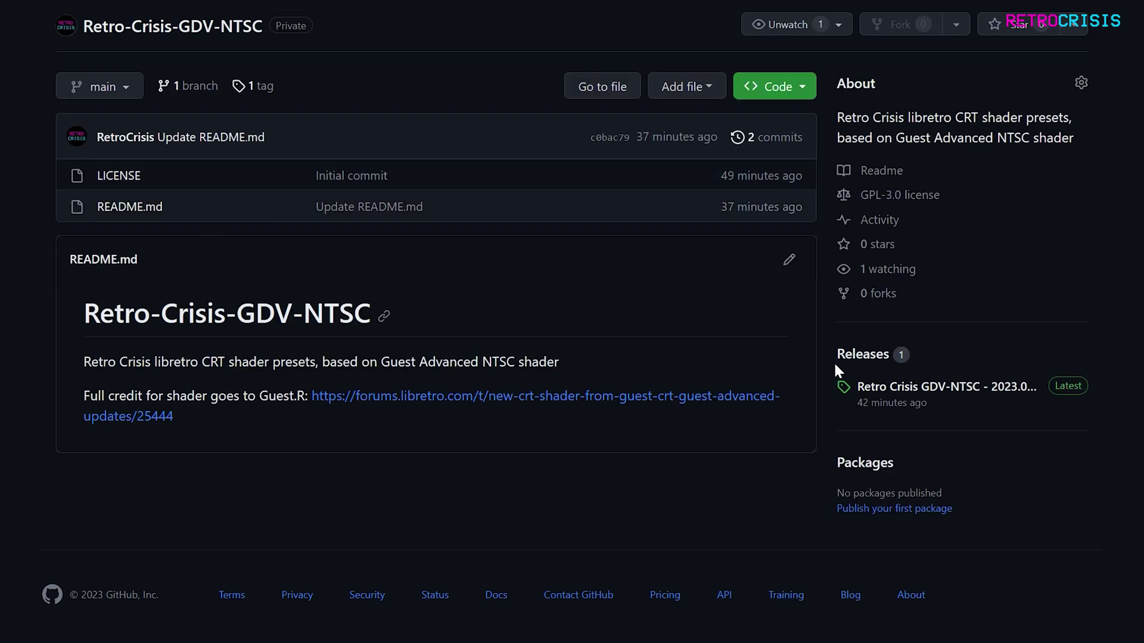
{"action": "left_click", "coordinate": [850, 357]}
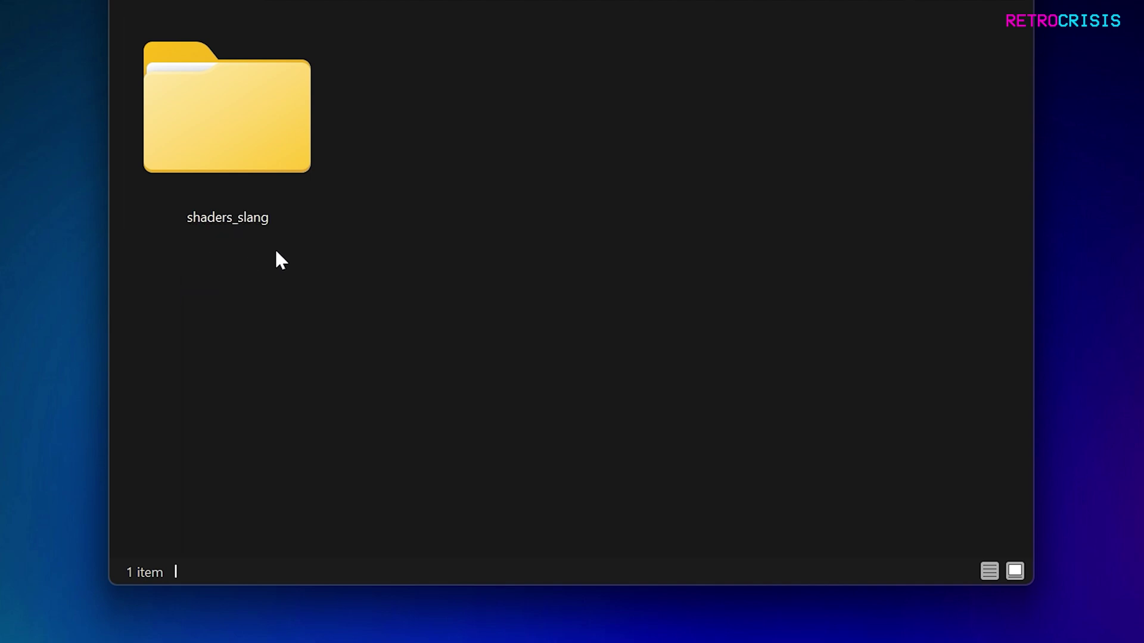
Step: Browse into the package's shaders_slang folder and then its Retro Crisis folder
{"action": "double_click", "coordinate": [307, 116]}
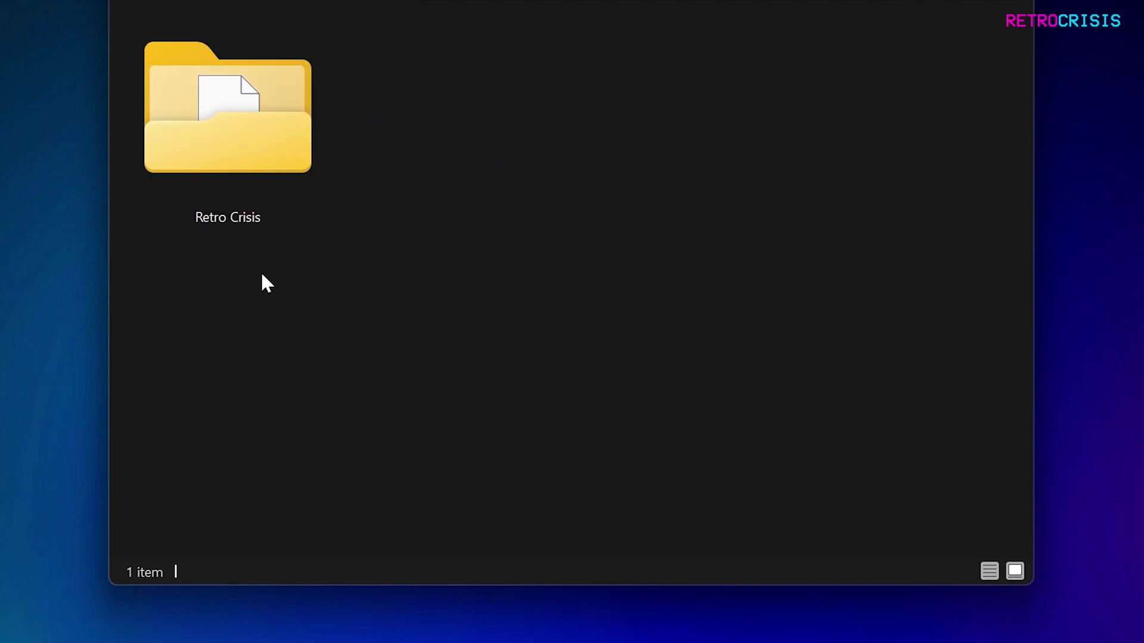
{"action": "double_click", "coordinate": [263, 127]}
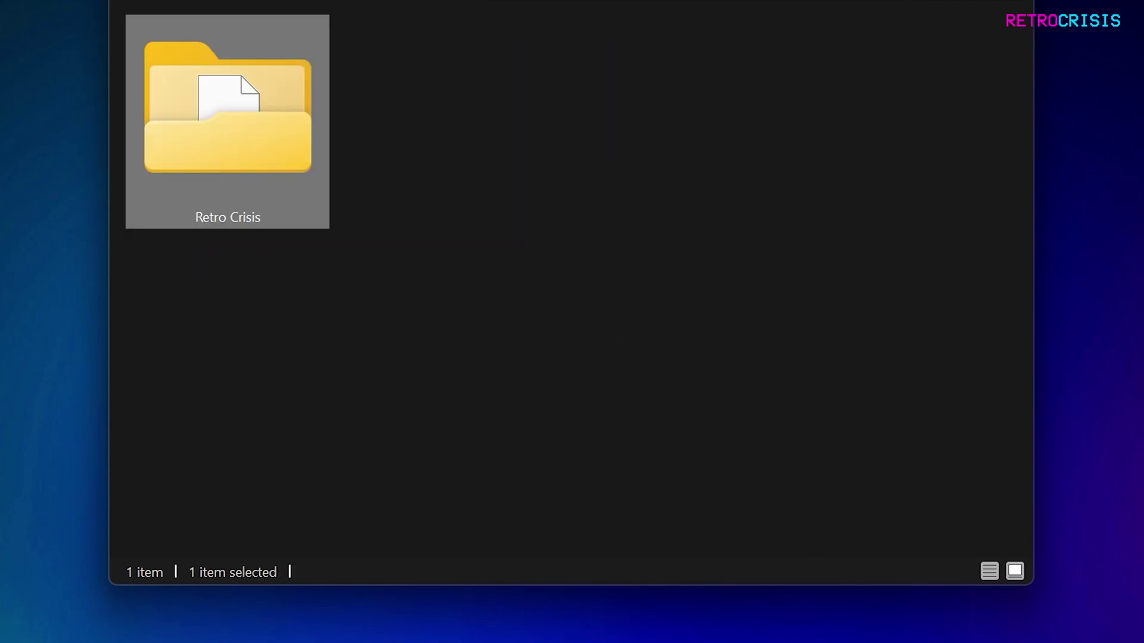
Step: Cut the downloaded shaders folder and paste it into the RetroArch installation folder
{"action": "left_click_drag", "start_coordinate": [345, 347], "coordinate": [204, 93]}
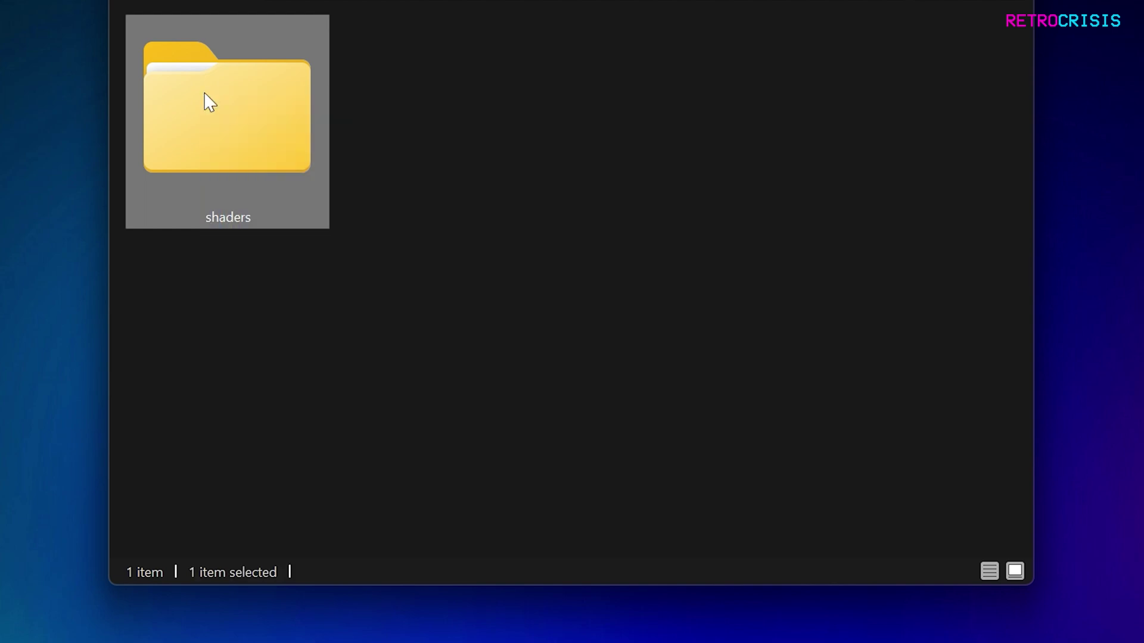
{"action": "right_click", "coordinate": [214, 112]}
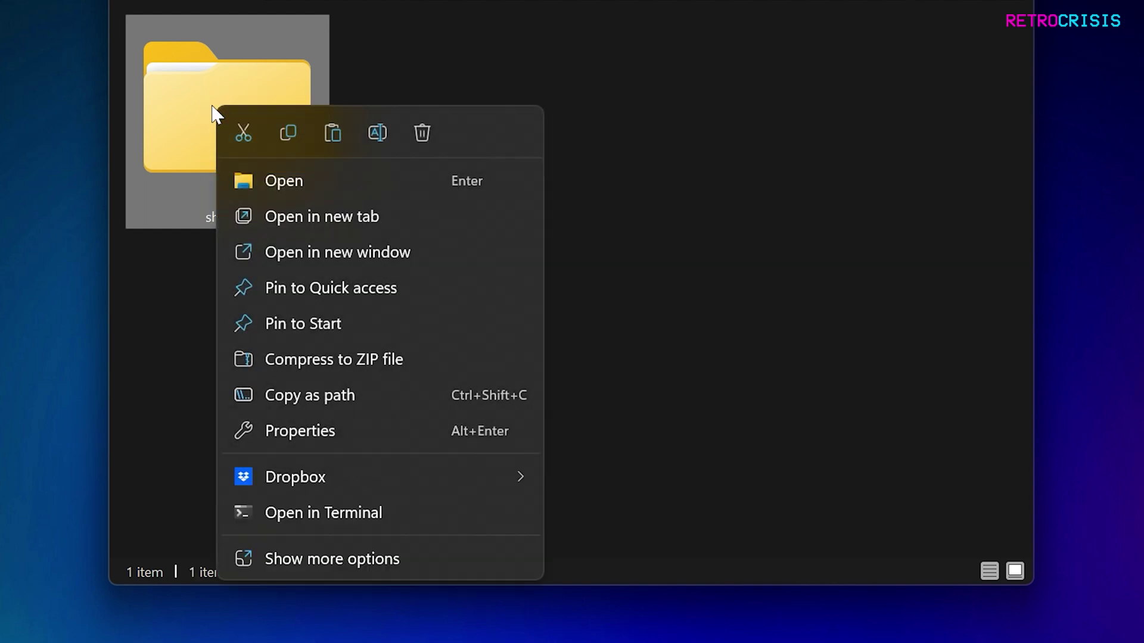
{"action": "left_click", "coordinate": [243, 133]}
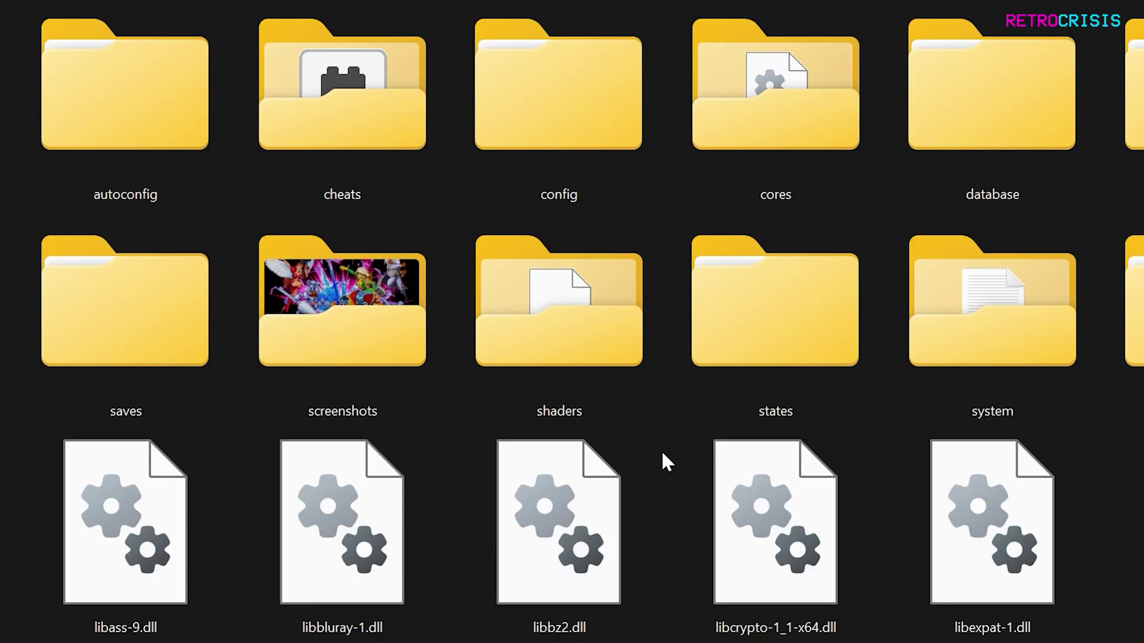
{"action": "left_click", "coordinate": [602, 346]}
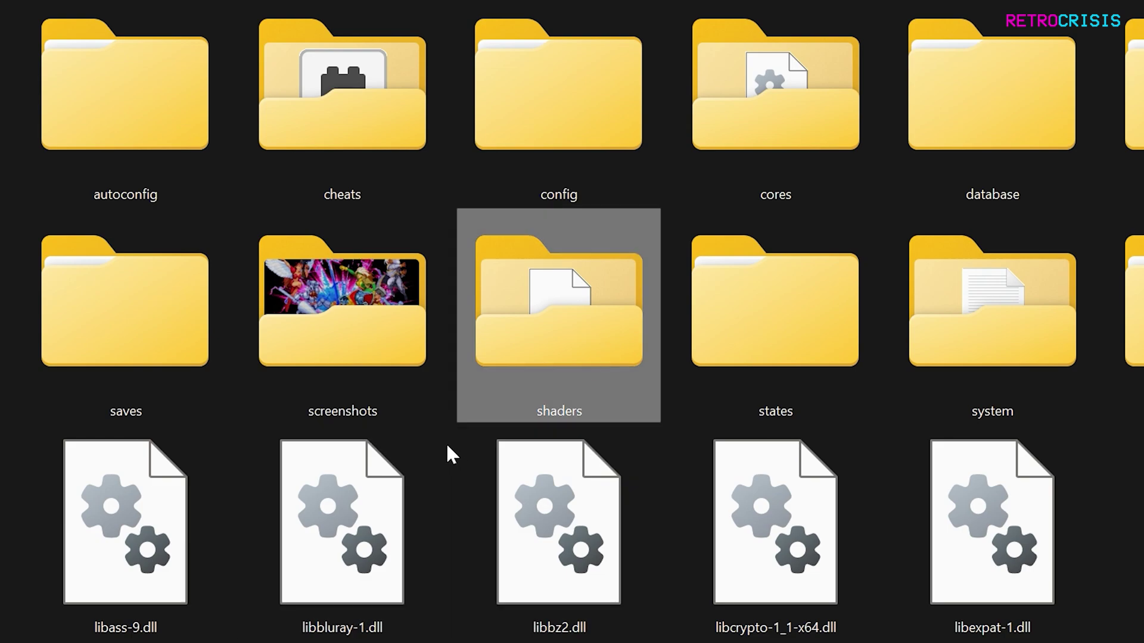
{"action": "right_click", "coordinate": [445, 471]}
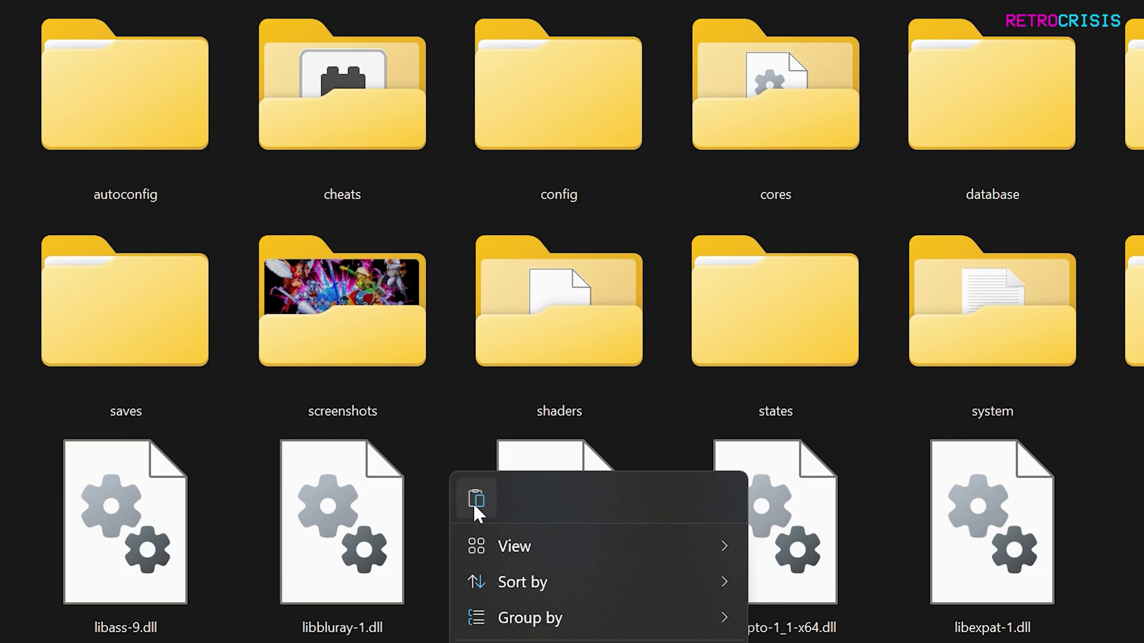
{"action": "left_click", "coordinate": [475, 500]}
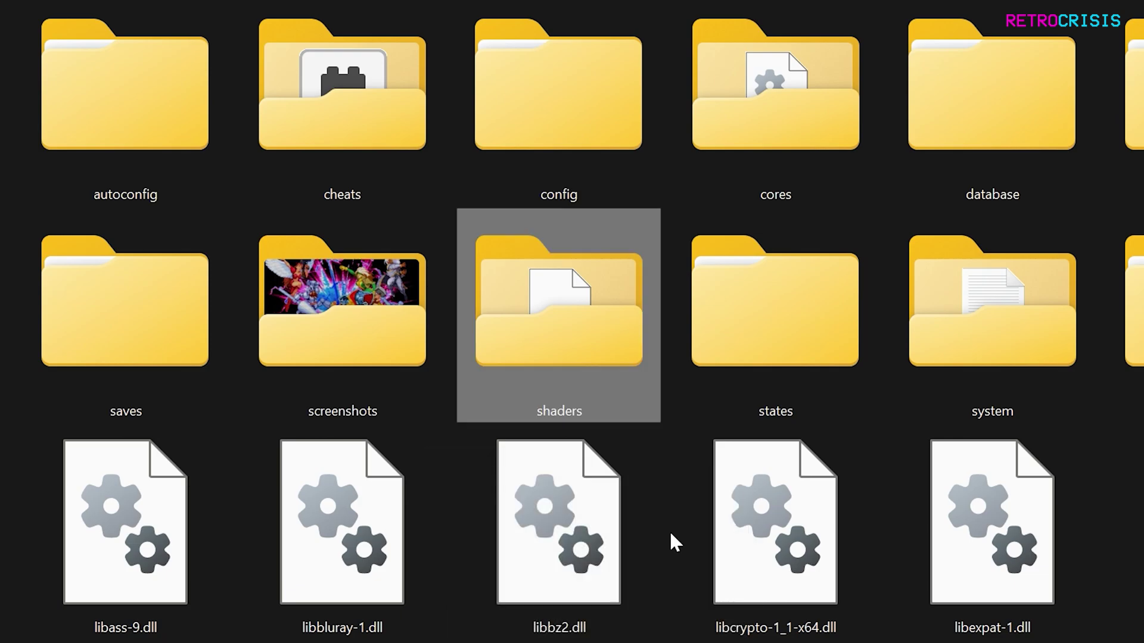
Step: Check RetroArch's shaders\shaders_slang\Retro Crisis folder contains Retro Crisis GDV-NTSC Arcade.slangp
{"action": "double_click", "coordinate": [614, 331]}
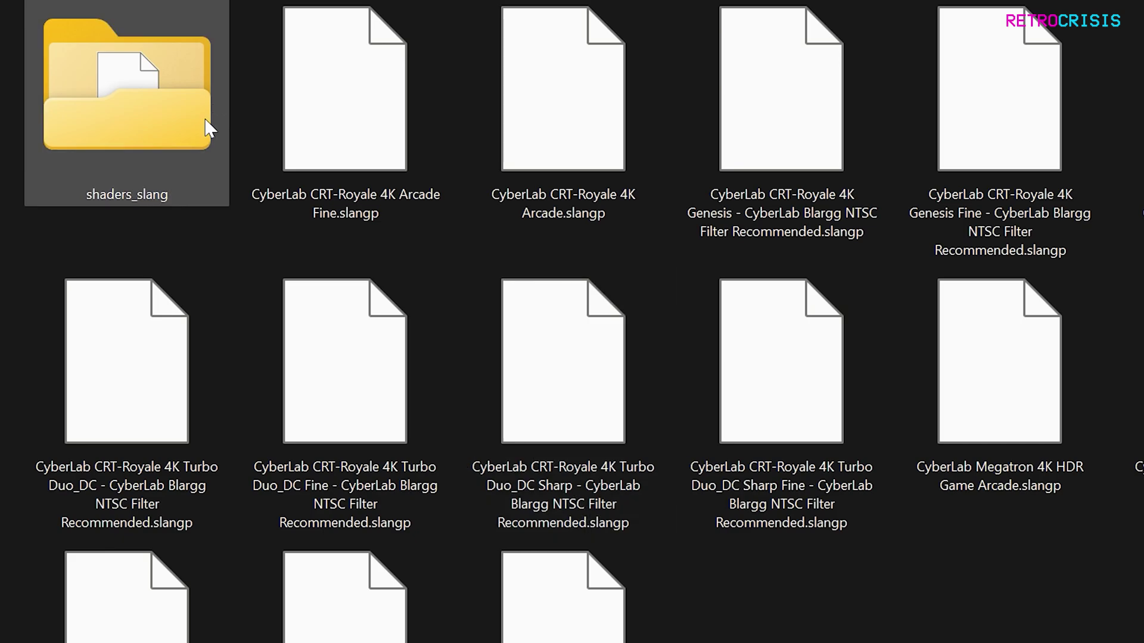
{"action": "double_click", "coordinate": [166, 96]}
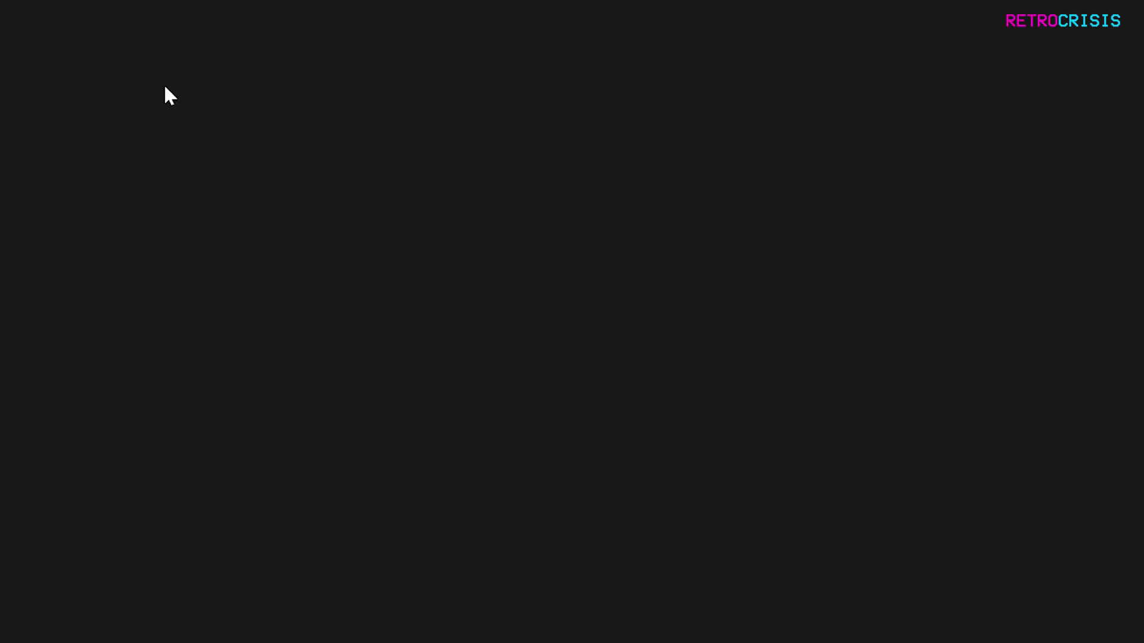
{"action": "left_click_drag", "start_coordinate": [514, 464], "coordinate": [578, 325]}
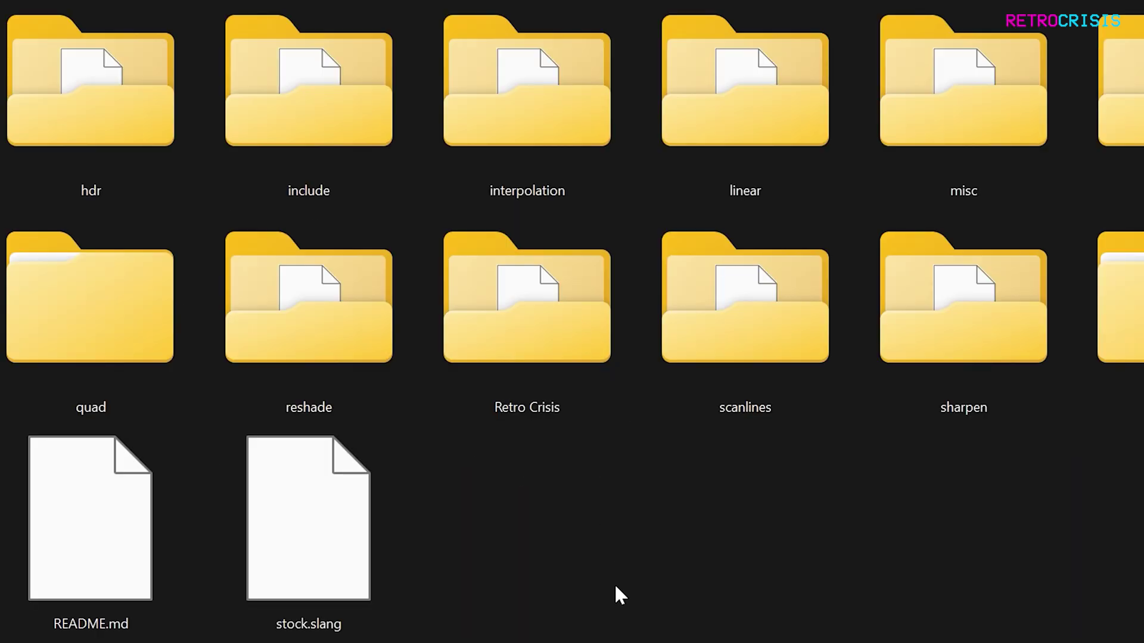
{"action": "double_click", "coordinate": [530, 324]}
{"action": "left_click_drag", "start_coordinate": [16, 315], "coordinate": [122, 173]}
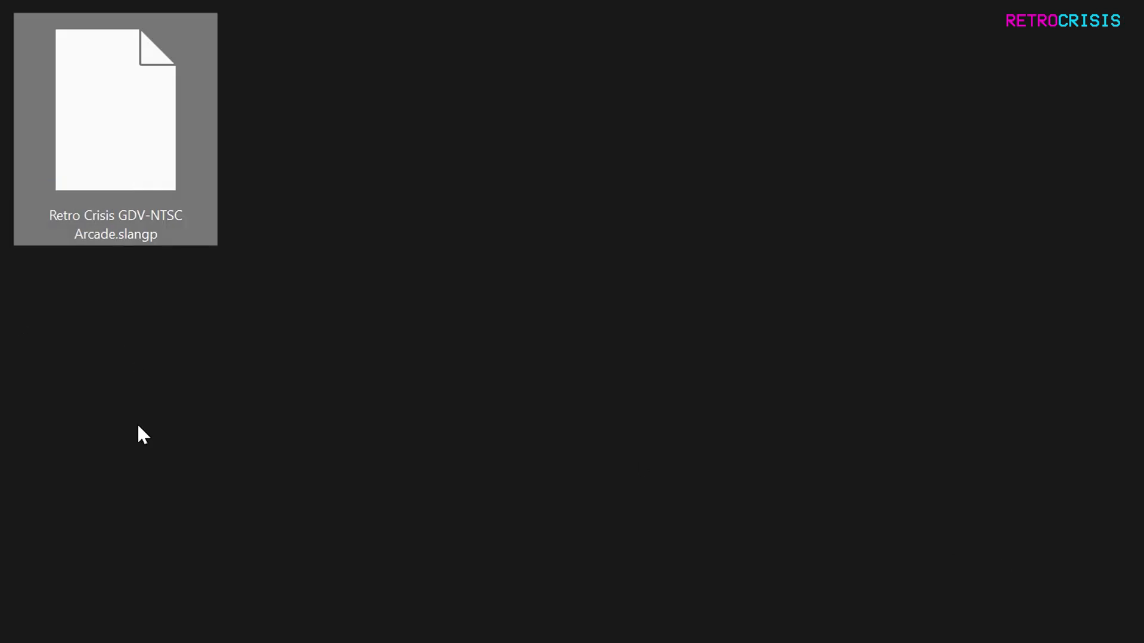
{"action": "left_click", "coordinate": [137, 423]}
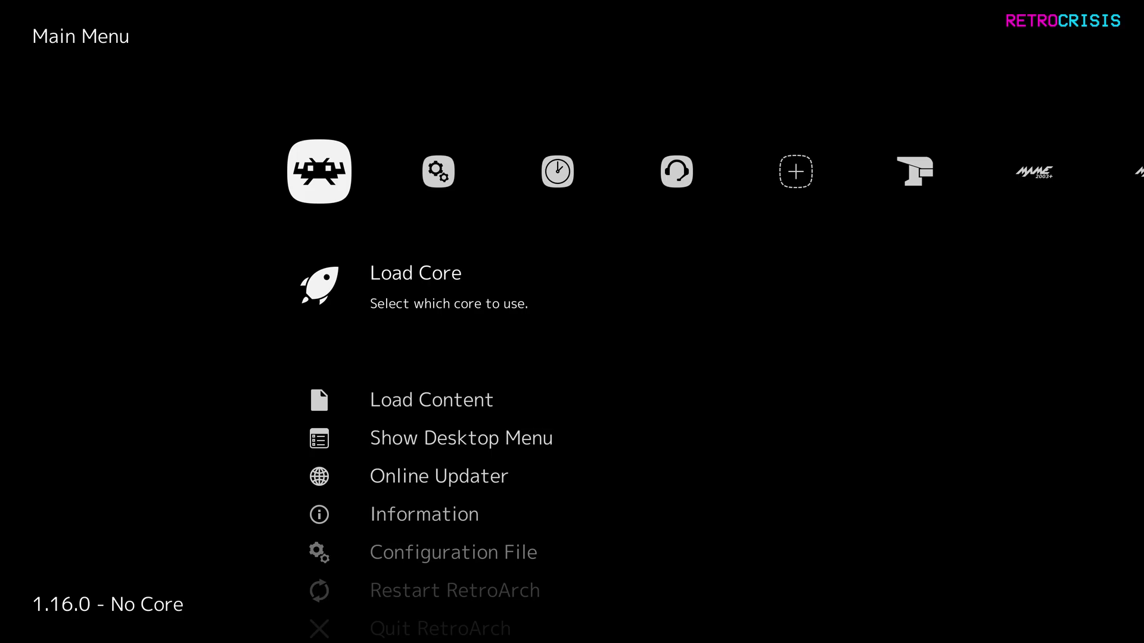
Step: Confirm vulkan is selected under Settings > Video > Output > Video driver
{"action": "key", "text": "Right"}
{"action": "key", "text": "Down"}
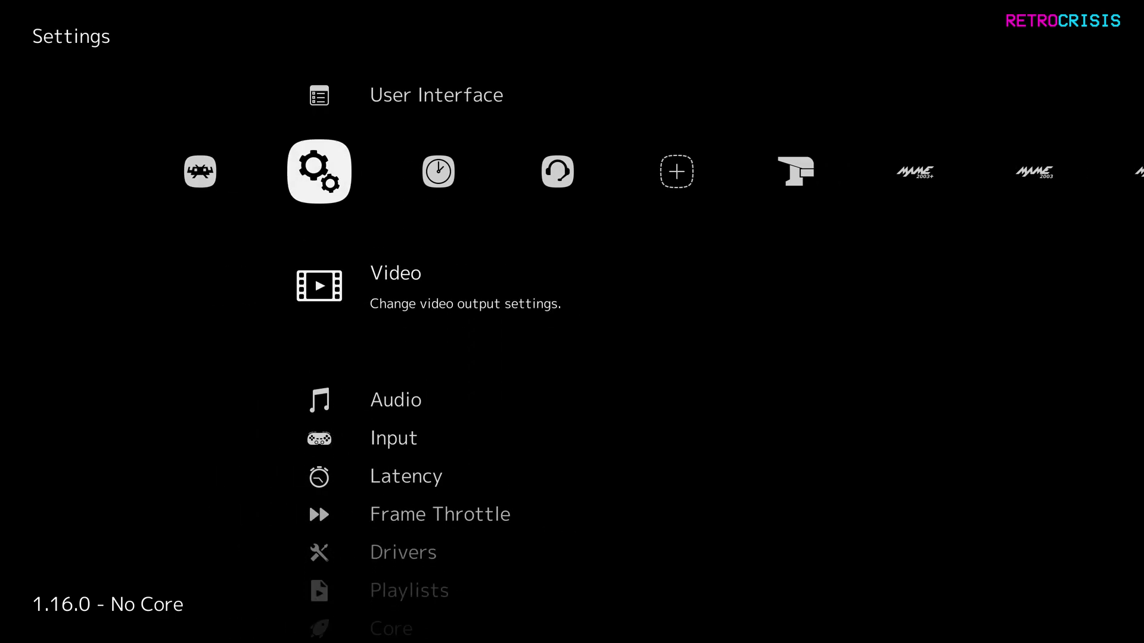
{"action": "key", "text": "Return"}
{"action": "key", "text": "Return"}
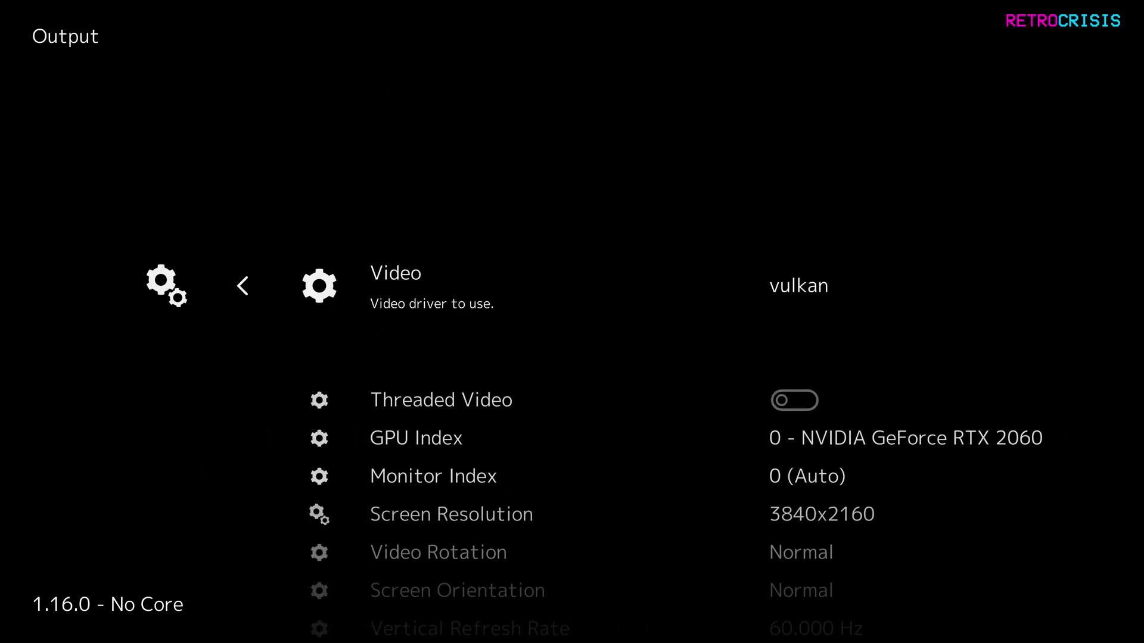
{"action": "key", "text": "Return"}
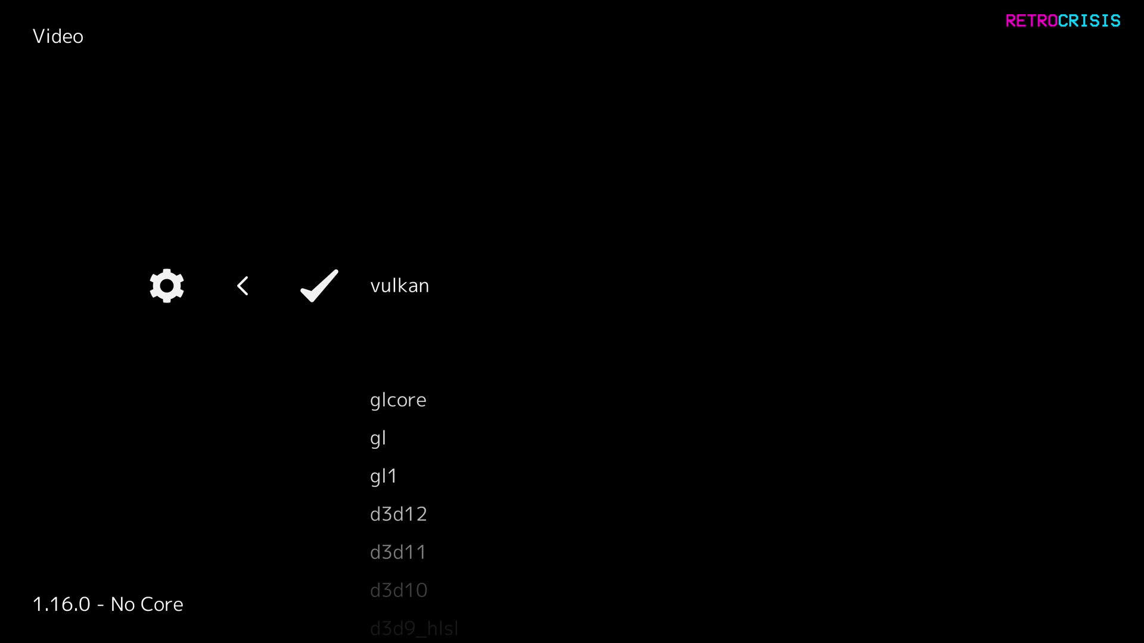
{"action": "key", "text": "Return"}
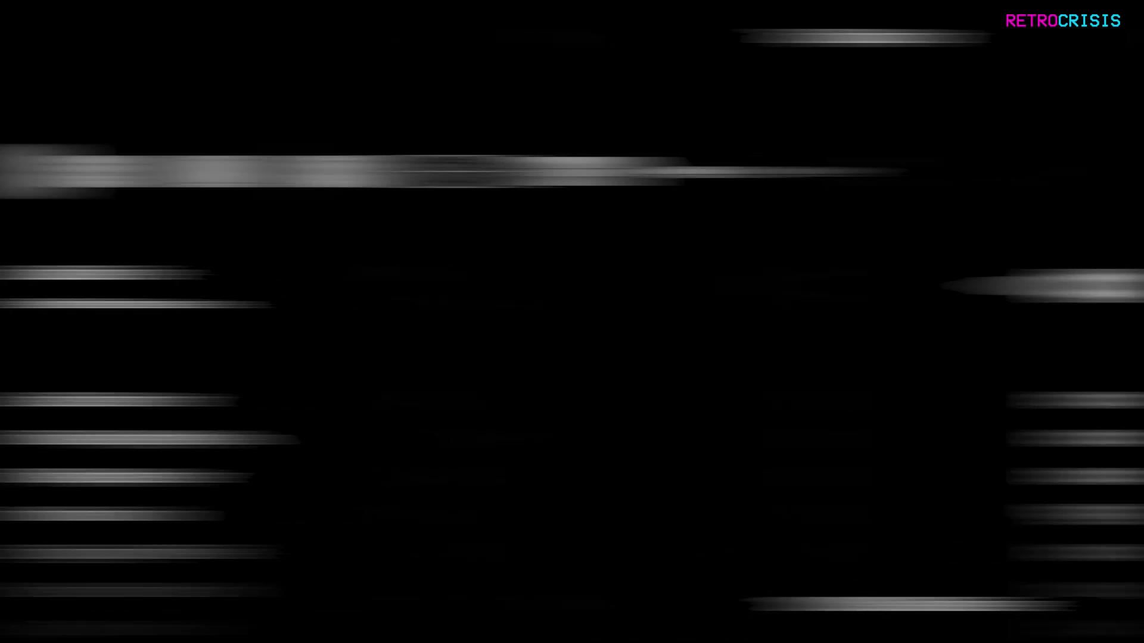
Step: Review Integer Scale, Aspect Ratio (Core provided) and Crop Overscan (on) under Video Scaling, then return to Main Menu
{"action": "key", "text": "Right"}
{"action": "key", "text": "Down"}
{"action": "key", "text": "Return"}
{"action": "key", "text": "Down"}
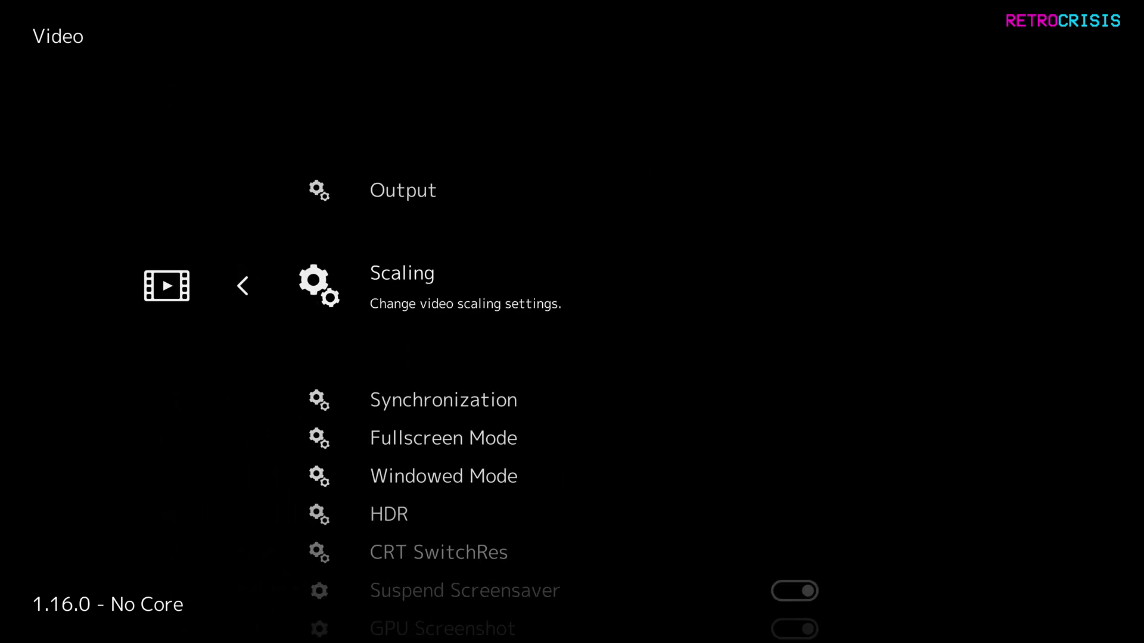
{"action": "key", "text": "Return"}
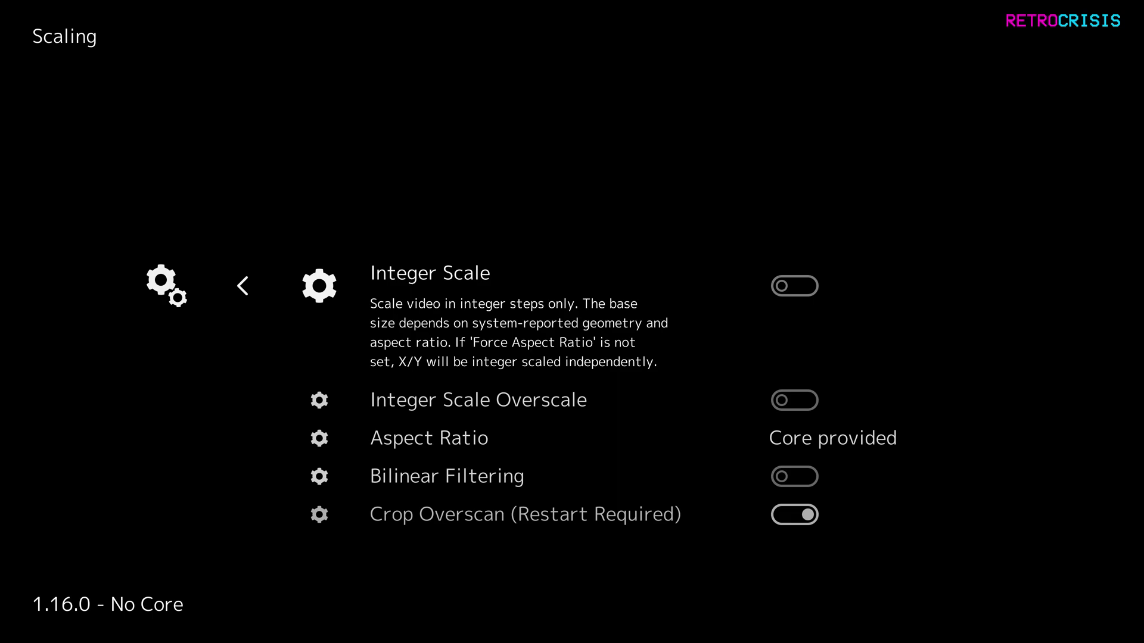
{"action": "key", "text": "Down"}
{"action": "key", "text": "Down"}
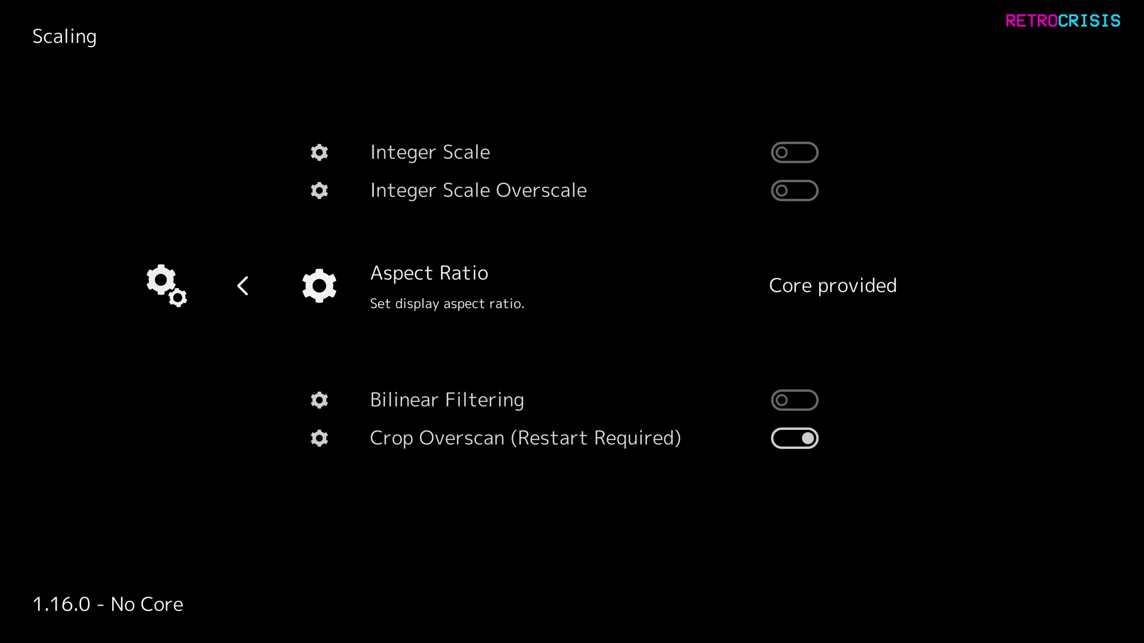
{"action": "key", "text": "Down"}
{"action": "key", "text": "Down"}
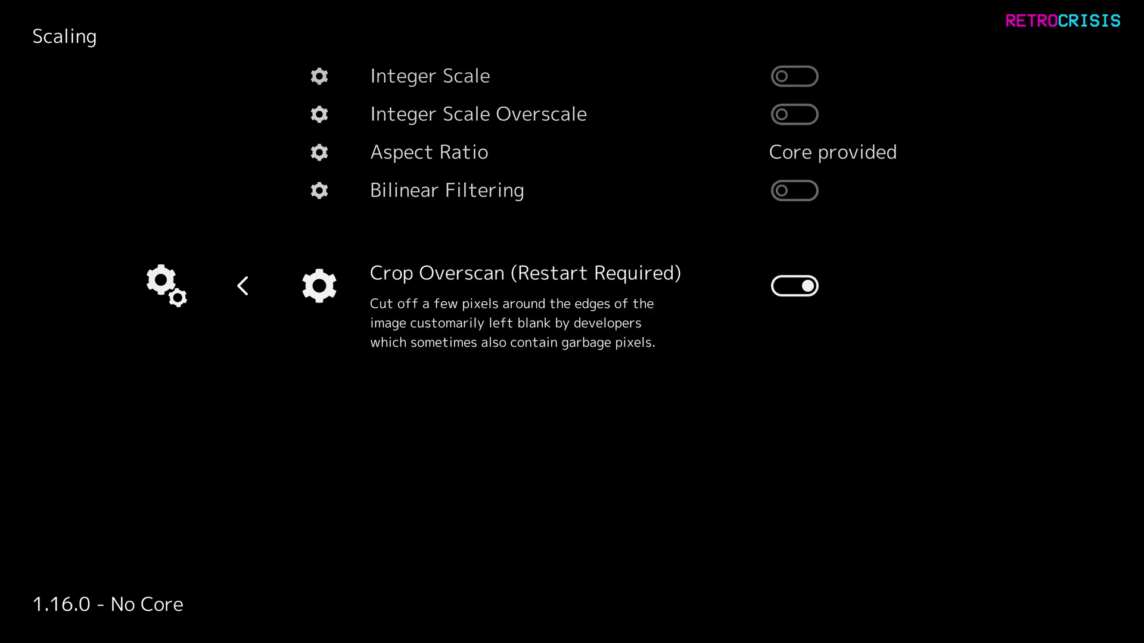
{"action": "key", "text": "BackSpace"}
{"action": "key", "text": "BackSpace"}
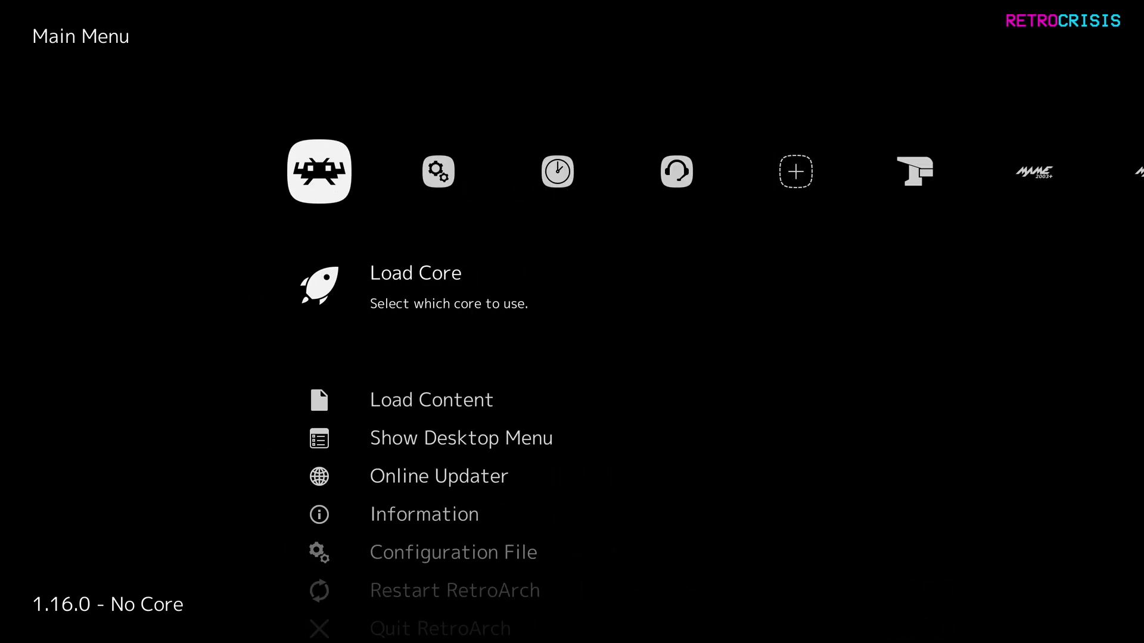
Step: Run Online Updater's Update Slang Shaders to download shaders_slang.zip
{"action": "key", "text": "Down"}
{"action": "key", "text": "Down"}
{"action": "key", "text": "Down"}
{"action": "key", "text": "Return"}
{"action": "key", "text": "Down"}
{"action": "key", "text": "Down"}
{"action": "key", "text": "Down"}
{"action": "key", "text": "Down"}
{"action": "key", "text": "Down"}
{"action": "key", "text": "Down"}
{"action": "key", "text": "Down"}
{"action": "key", "text": "Down"}
{"action": "key", "text": "Down"}
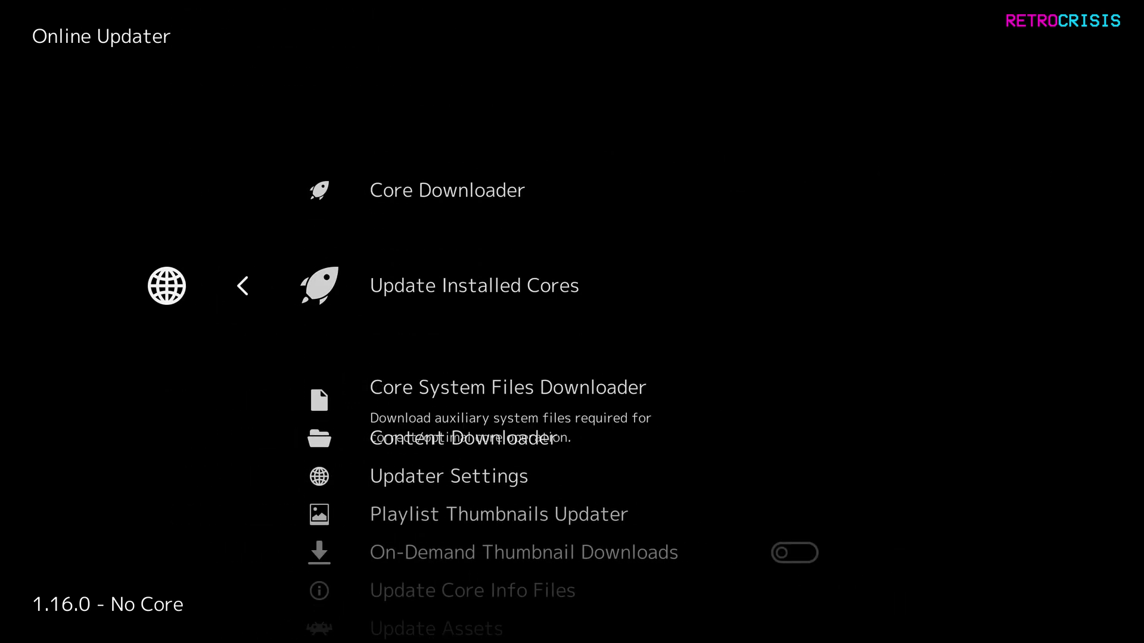
{"action": "key", "text": "Down"}
{"action": "key", "text": "Down"}
{"action": "key", "text": "Down"}
{"action": "key", "text": "Down"}
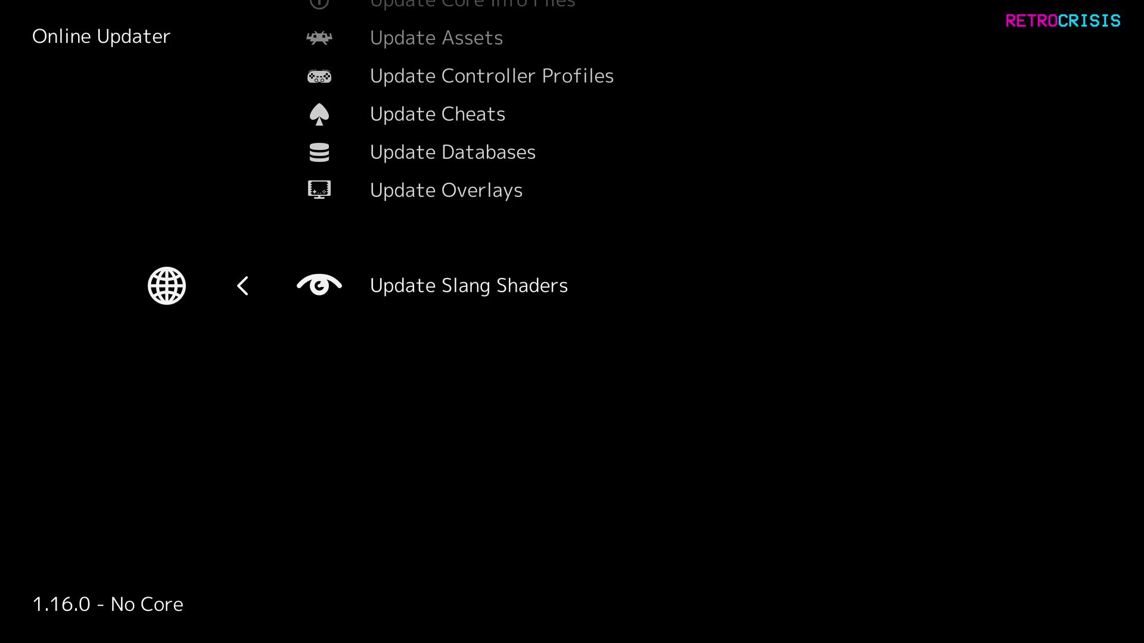
{"action": "key", "text": "Return"}
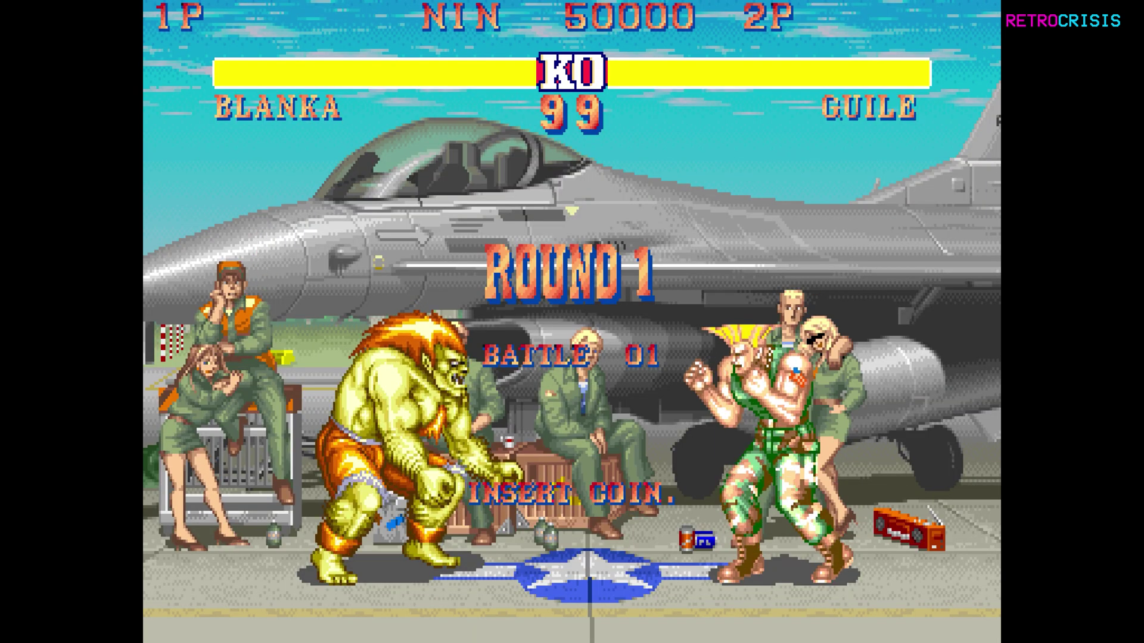
Step: Bring up the Quick Menu over the game and start loading a shader preset
{"action": "key", "text": "F1"}
{"action": "key", "text": "Down"}
{"action": "key", "text": "Down"}
{"action": "key", "text": "Down"}
{"action": "key", "text": "Down"}
{"action": "key", "text": "Down"}
{"action": "key", "text": "Down"}
{"action": "key", "text": "Down"}
{"action": "key", "text": "Down"}
{"action": "key", "text": "Down"}
{"action": "key", "text": "Down"}
{"action": "key", "text": "Down"}
{"action": "key", "text": "Down"}
{"action": "key", "text": "Down"}
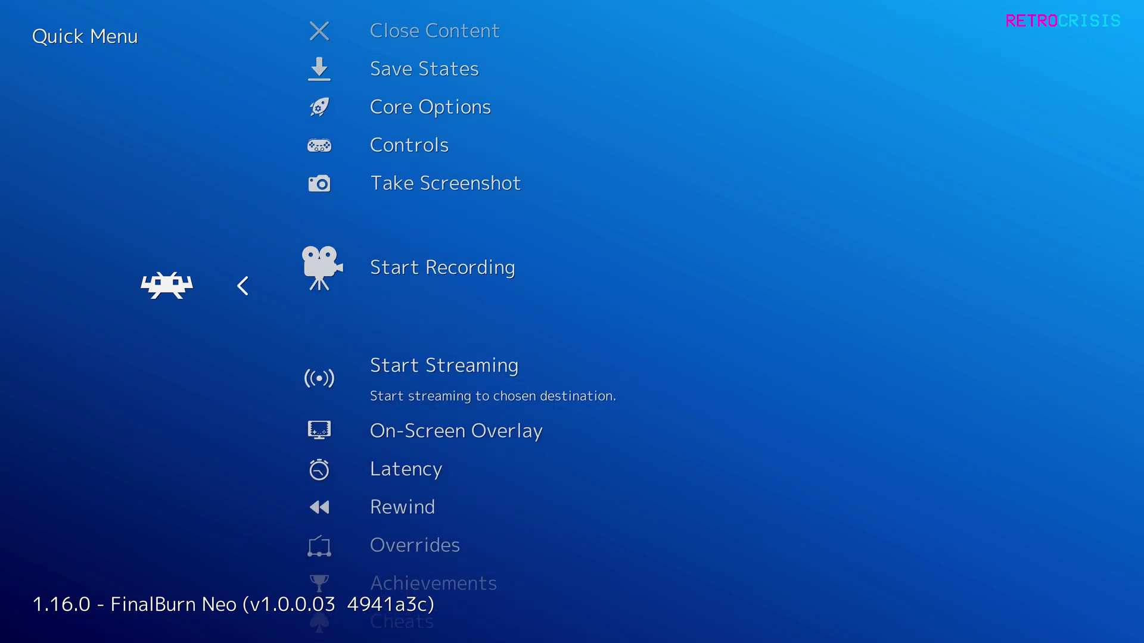
{"action": "key", "text": "Down"}
{"action": "key", "text": "Down"}
{"action": "key", "text": "Return"}
{"action": "key", "text": "Down"}
{"action": "key", "text": "Down"}
{"action": "key", "text": "Return"}
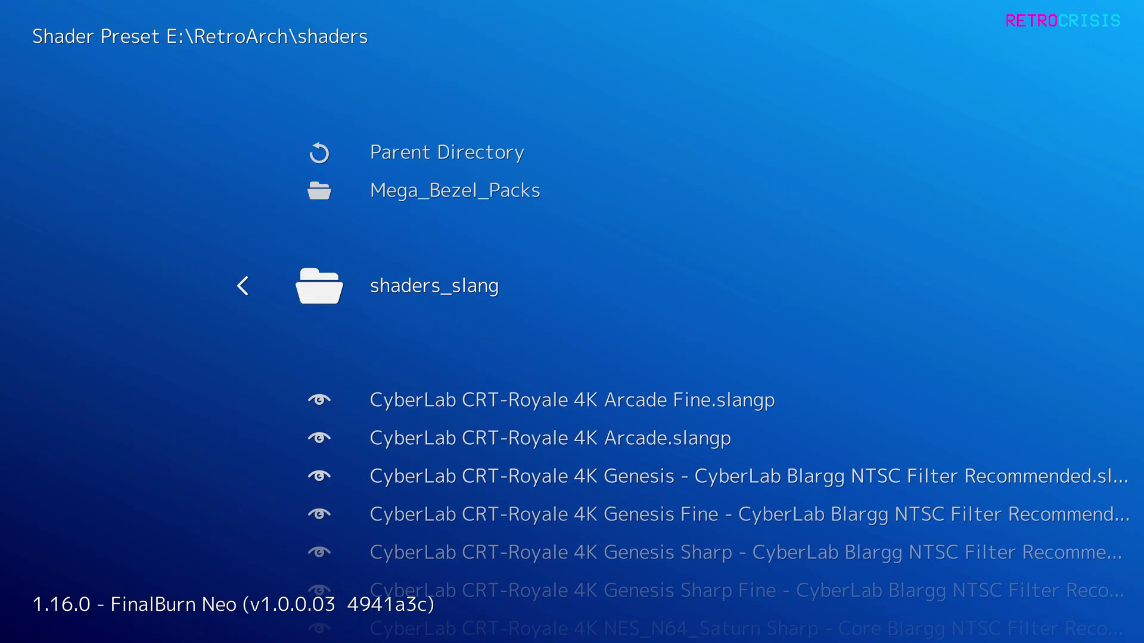
Step: Load Retro Crisis GDV-NTSC Arcade.slangp from shaders_slang\Retro Crisis
{"action": "key", "text": "Return"}
{"action": "key", "text": "Down"}
{"action": "key", "text": "Down"}
{"action": "key", "text": "Down"}
{"action": "key", "text": "Down"}
{"action": "key", "text": "Down"}
{"action": "key", "text": "Down"}
{"action": "key", "text": "Down"}
{"action": "key", "text": "Down"}
{"action": "key", "text": "Down"}
{"action": "key", "text": "Down"}
{"action": "key", "text": "Down"}
{"action": "key", "text": "Down"}
{"action": "key", "text": "Down"}
{"action": "key", "text": "Down"}
{"action": "key", "text": "Down"}
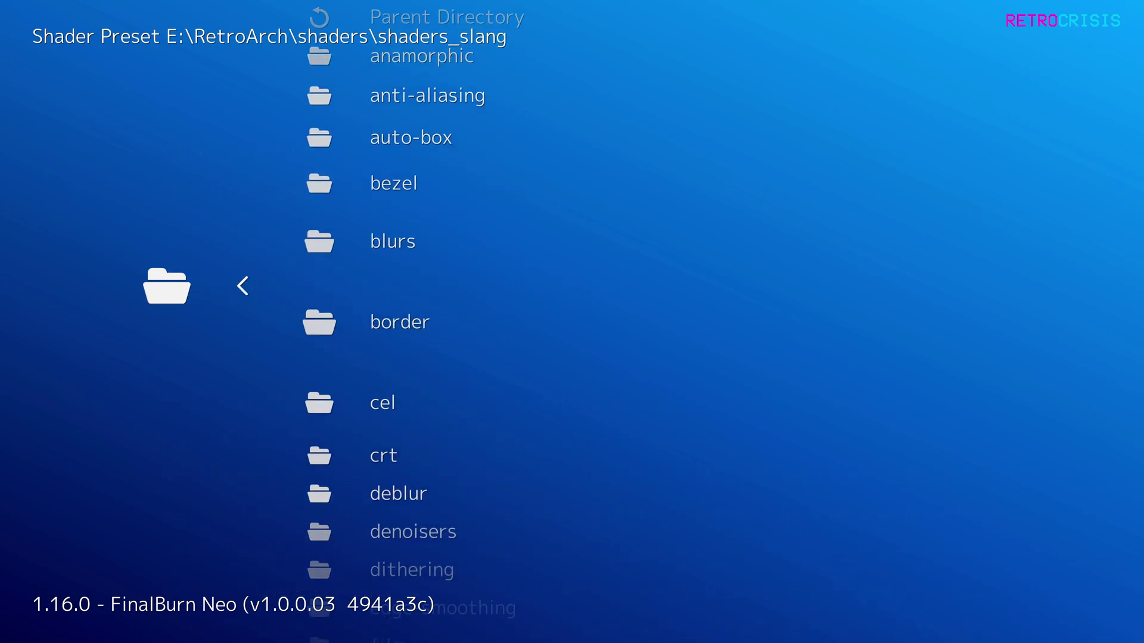
{"action": "key", "text": "Down"}
{"action": "key", "text": "Down"}
{"action": "key", "text": "Down"}
{"action": "key", "text": "Down"}
{"action": "key", "text": "Down"}
{"action": "key", "text": "Down"}
{"action": "key", "text": "Down"}
{"action": "key", "text": "Down"}
{"action": "key", "text": "Down"}
{"action": "key", "text": "Down"}
{"action": "key", "text": "Down"}
{"action": "key", "text": "Down"}
{"action": "key", "text": "Down"}
{"action": "key", "text": "Down"}
{"action": "key", "text": "Down"}
{"action": "key", "text": "Down"}
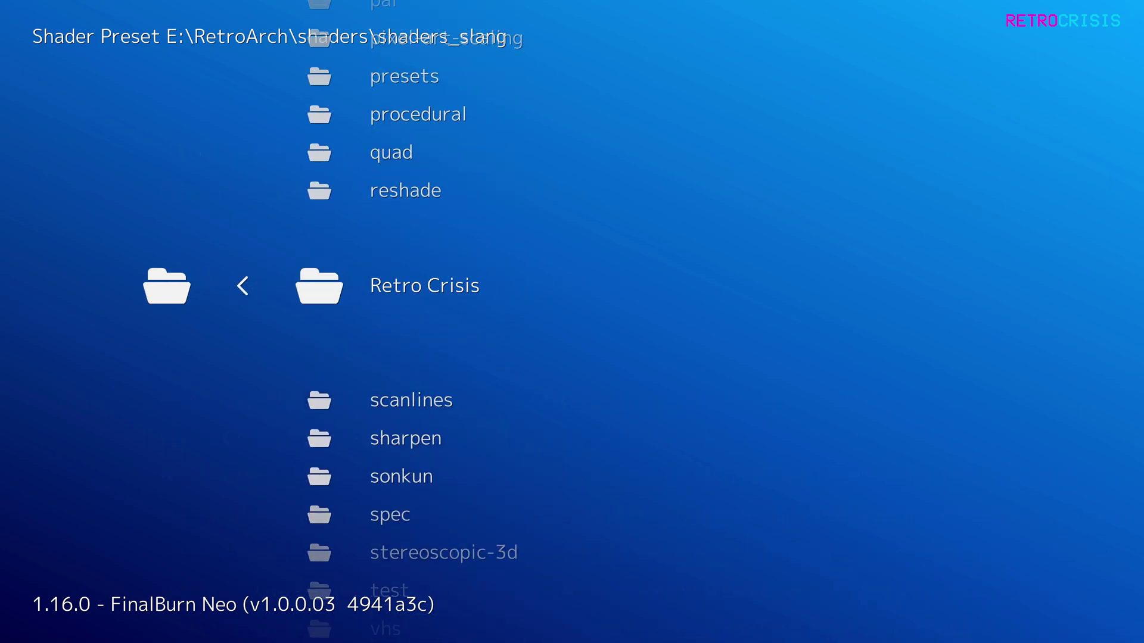
{"action": "key", "text": "Up"}
{"action": "key", "text": "Up"}
{"action": "key", "text": "Up"}
{"action": "key", "text": "Up"}
{"action": "key", "text": "Up"}
{"action": "key", "text": "Up"}
{"action": "key", "text": "Up"}
{"action": "key", "text": "Up"}
{"action": "key", "text": "Up"}
{"action": "key", "text": "Up"}
{"action": "key", "text": "Up"}
{"action": "key", "text": "Up"}
{"action": "key", "text": "Up"}
{"action": "key", "text": "Up"}
{"action": "key", "text": "Up"}
{"action": "key", "text": "Up"}
{"action": "key", "text": "Up"}
{"action": "key", "text": "Up"}
{"action": "key", "text": "Up"}
{"action": "key", "text": "Up"}
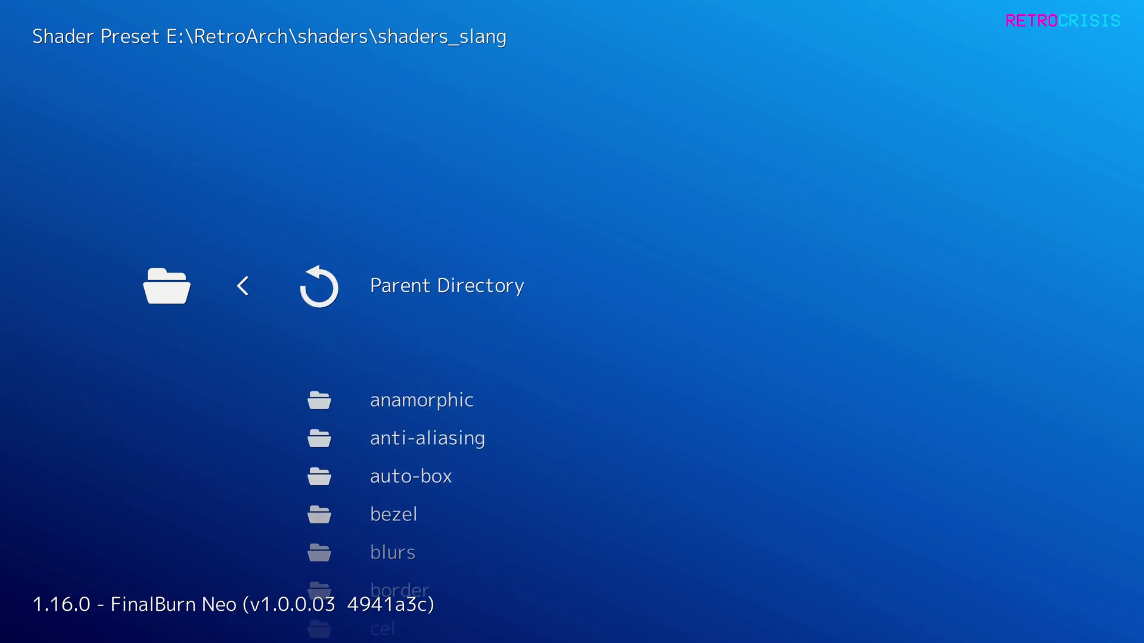
{"action": "key", "text": "Up"}
{"action": "key", "text": "Up"}
{"action": "key", "text": "Up"}
{"action": "key", "text": "Up"}
{"action": "key", "text": "Up"}
{"action": "key", "text": "Up"}
{"action": "key", "text": "Up"}
{"action": "key", "text": "Up"}
{"action": "key", "text": "Up"}
{"action": "key", "text": "Up"}
{"action": "key", "text": "Up"}
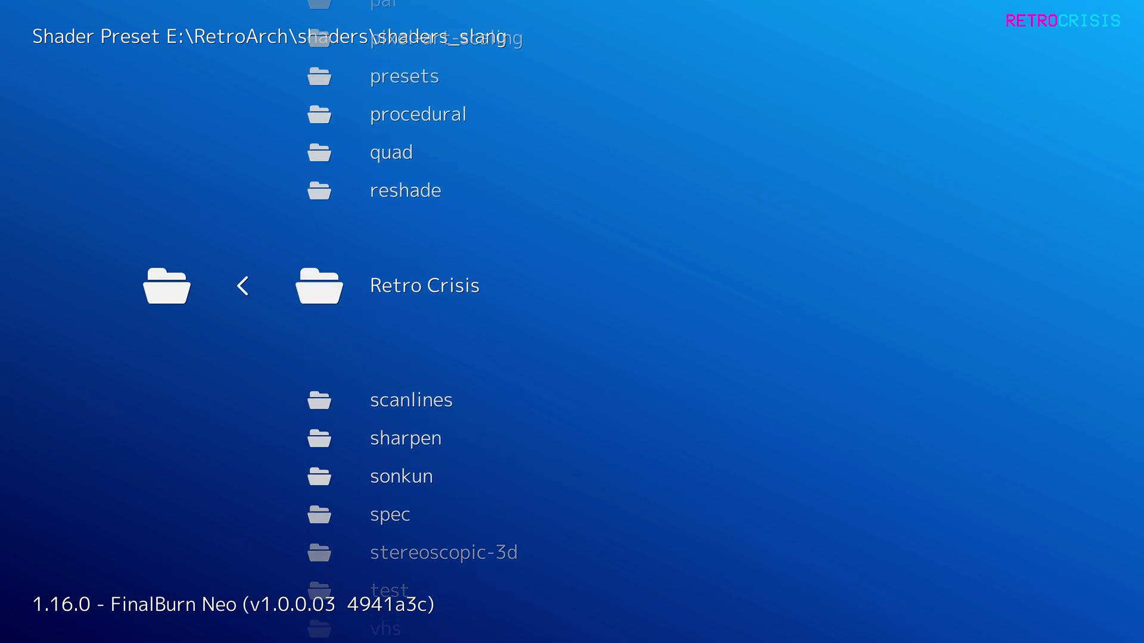
{"action": "key", "text": "Return"}
{"action": "key", "text": "Down"}
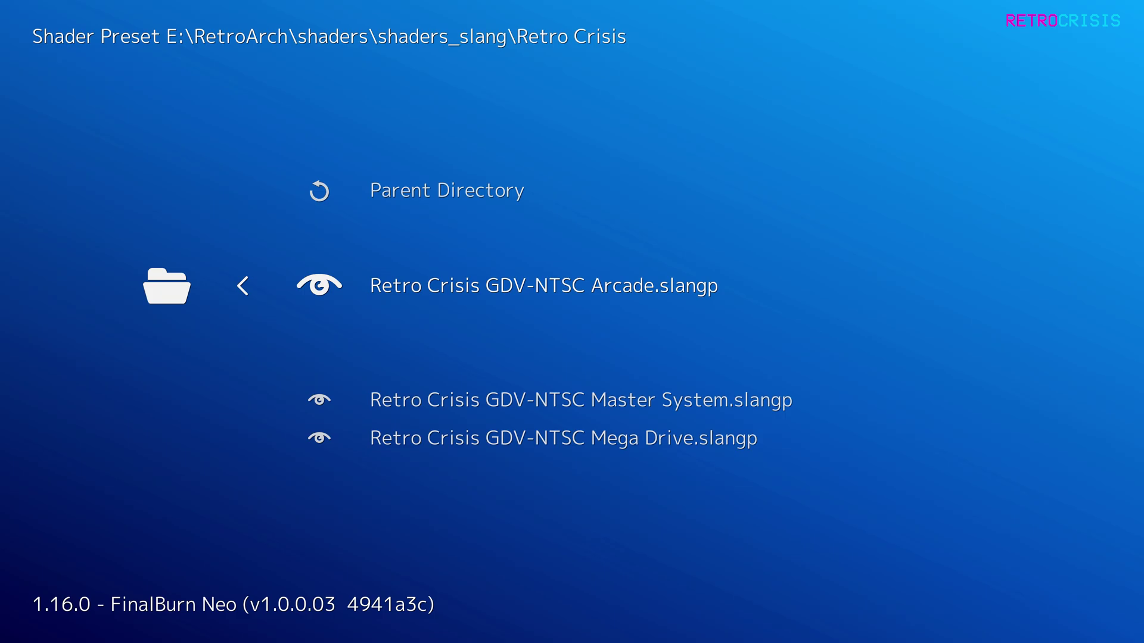
{"action": "key", "text": "Return"}
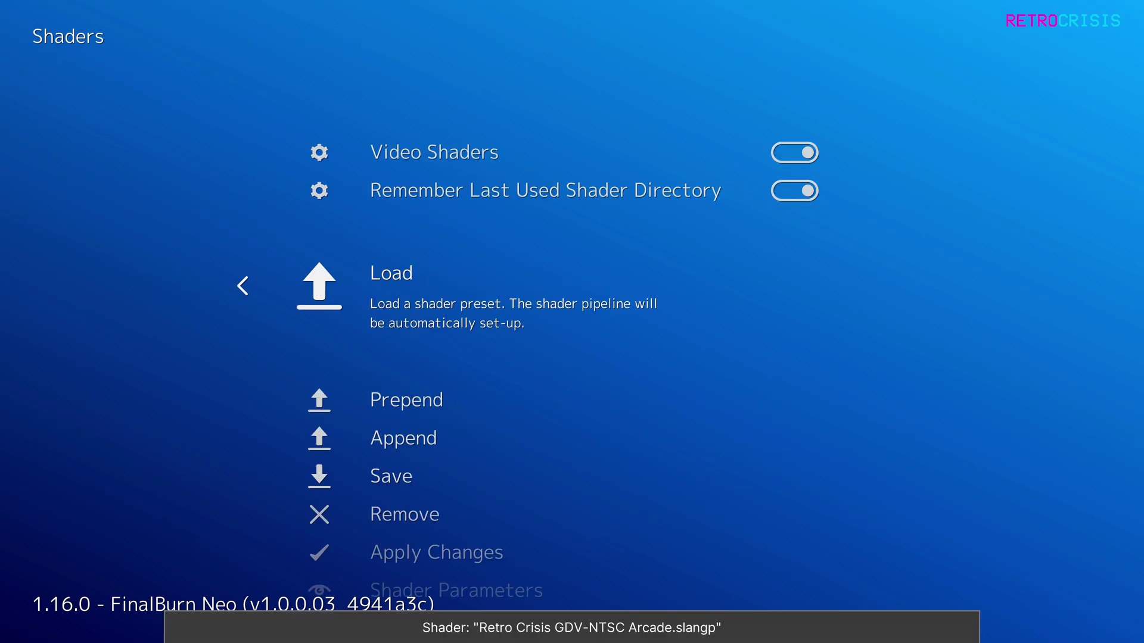